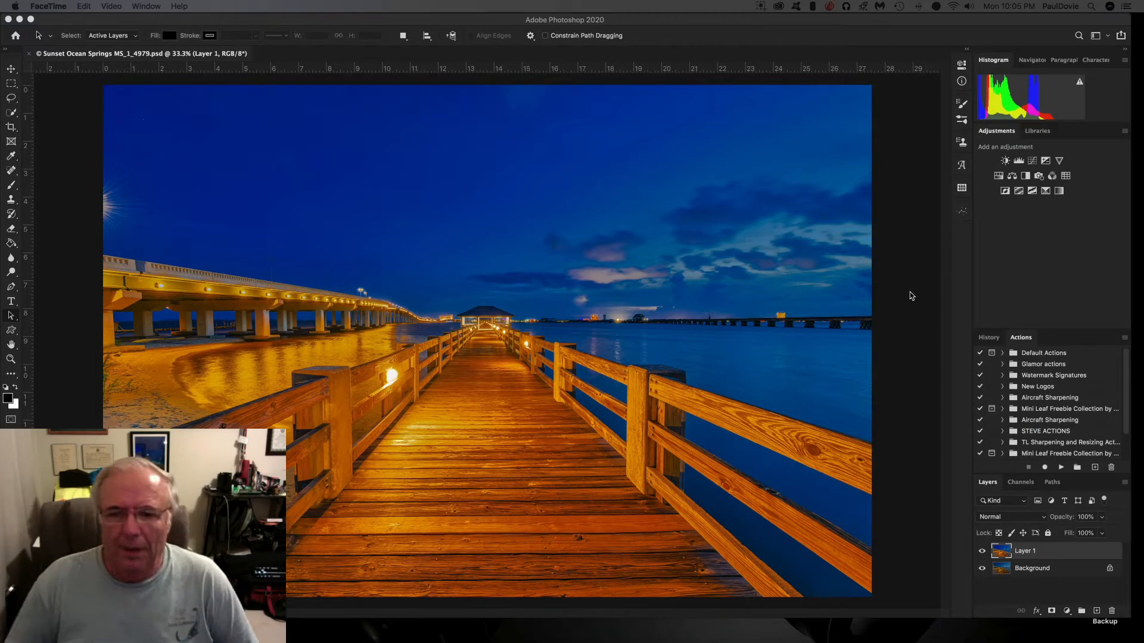
- Resize the image to 2048 pixels wide, keeping its proportions, and view it at 100%
left_click(908, 294)
key("super+alt+i")
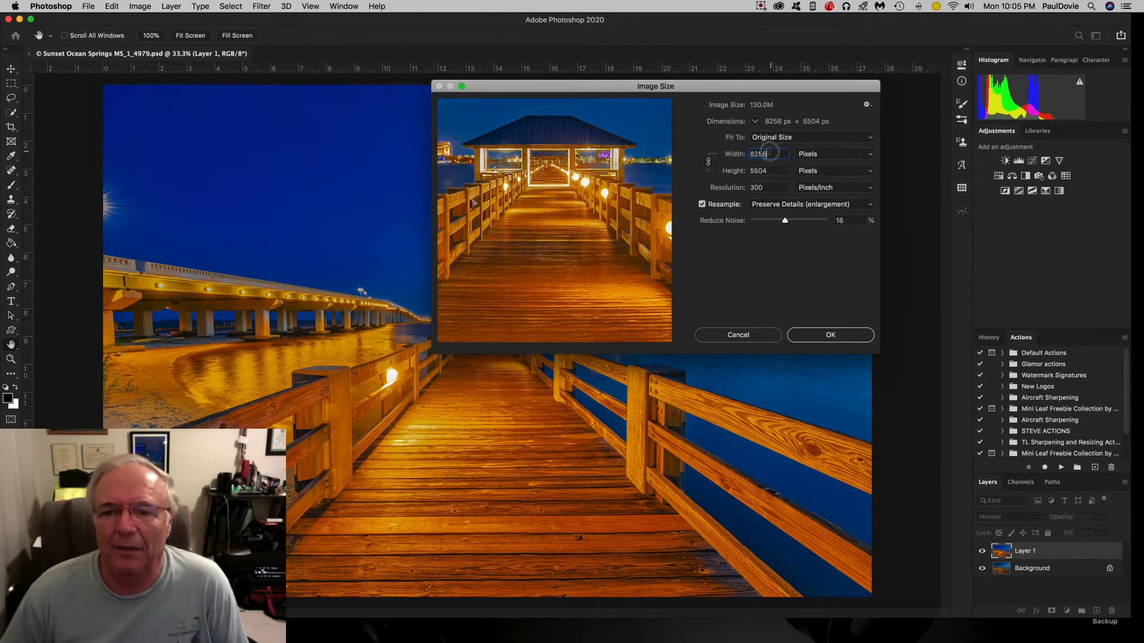
type("2048")
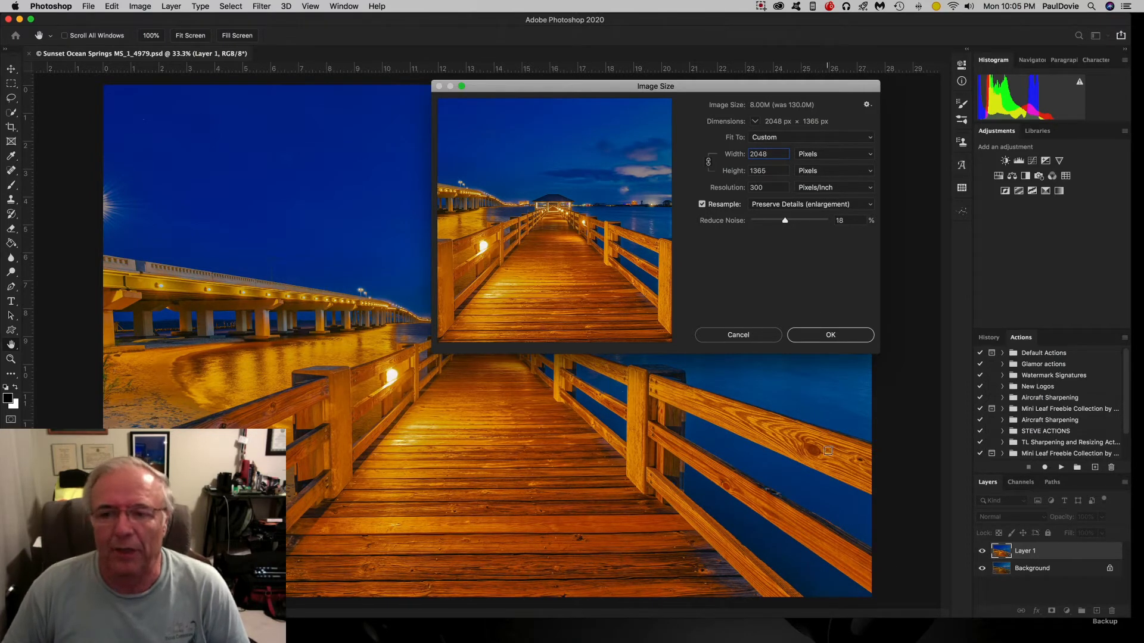
left_click(826, 334)
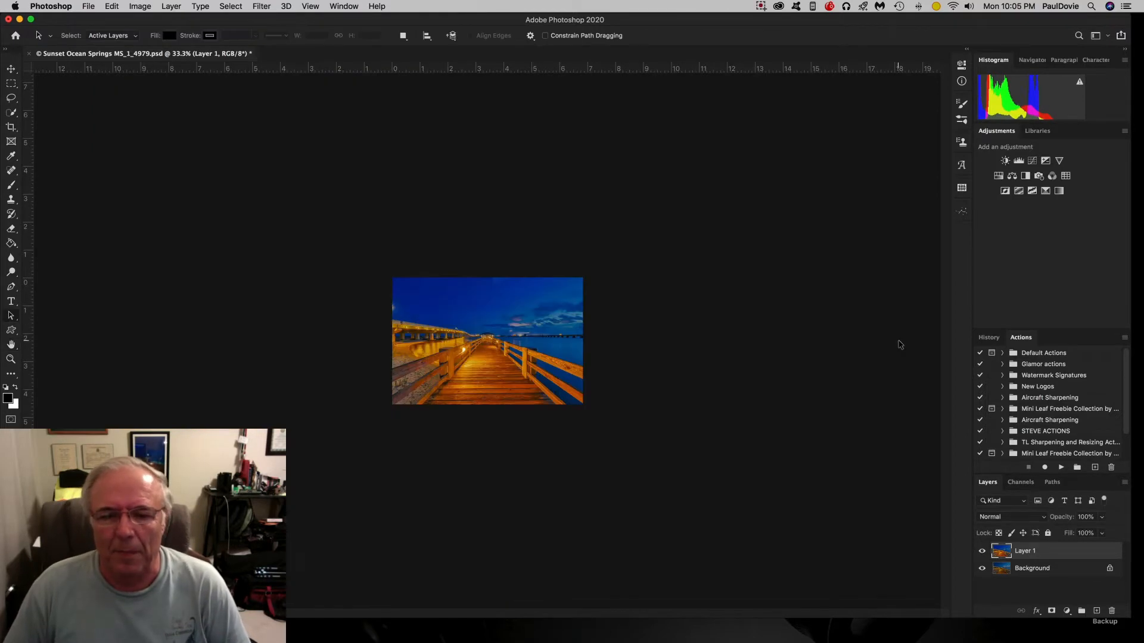
key("super+1")
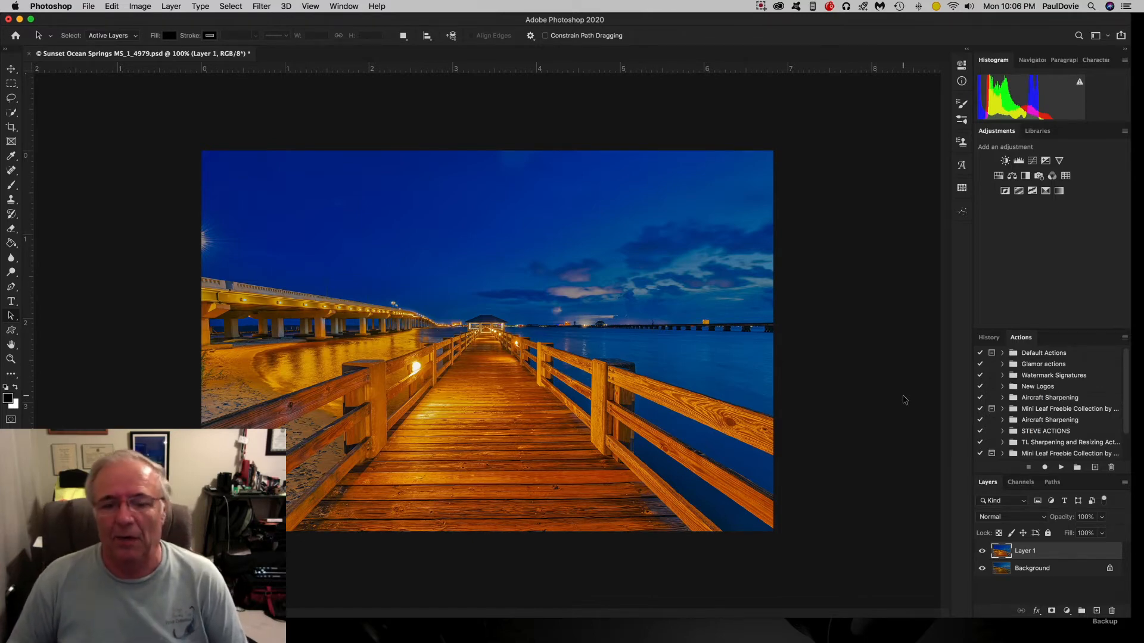
- Start a new action in the New Logos set and name it New Logo
left_click(1038, 387)
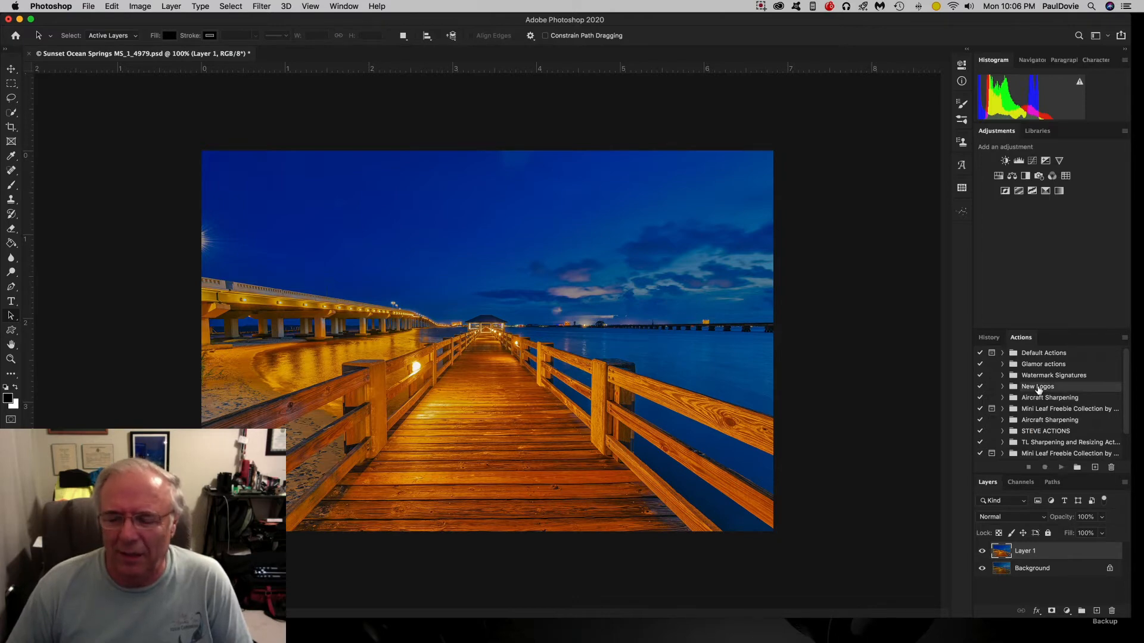
left_click(1002, 387)
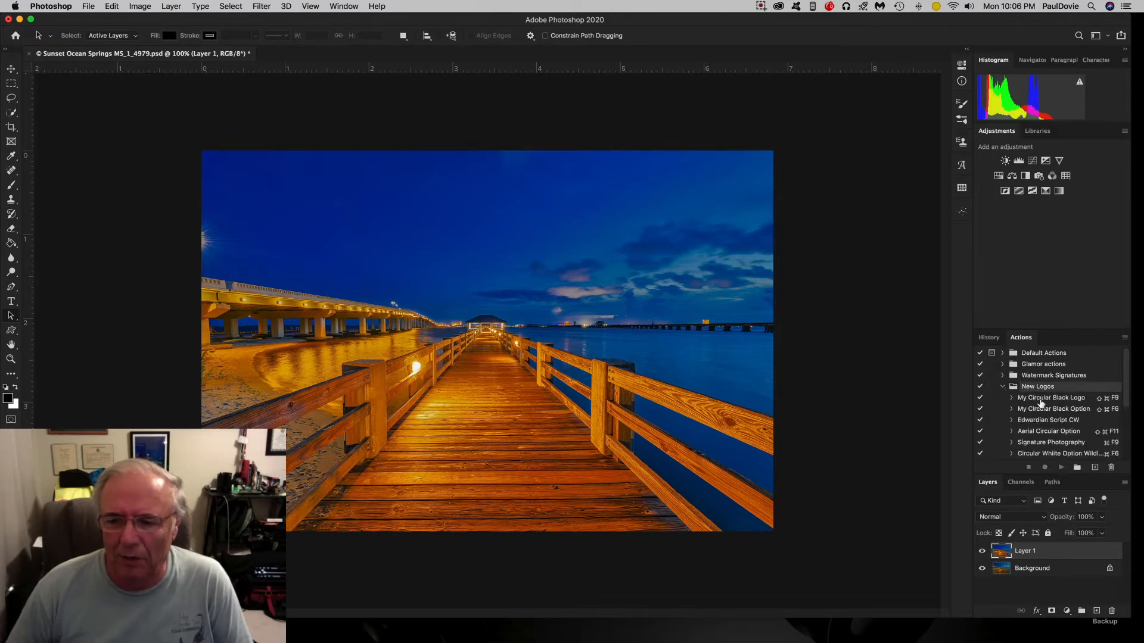
scroll(1041, 403, "down", 3)
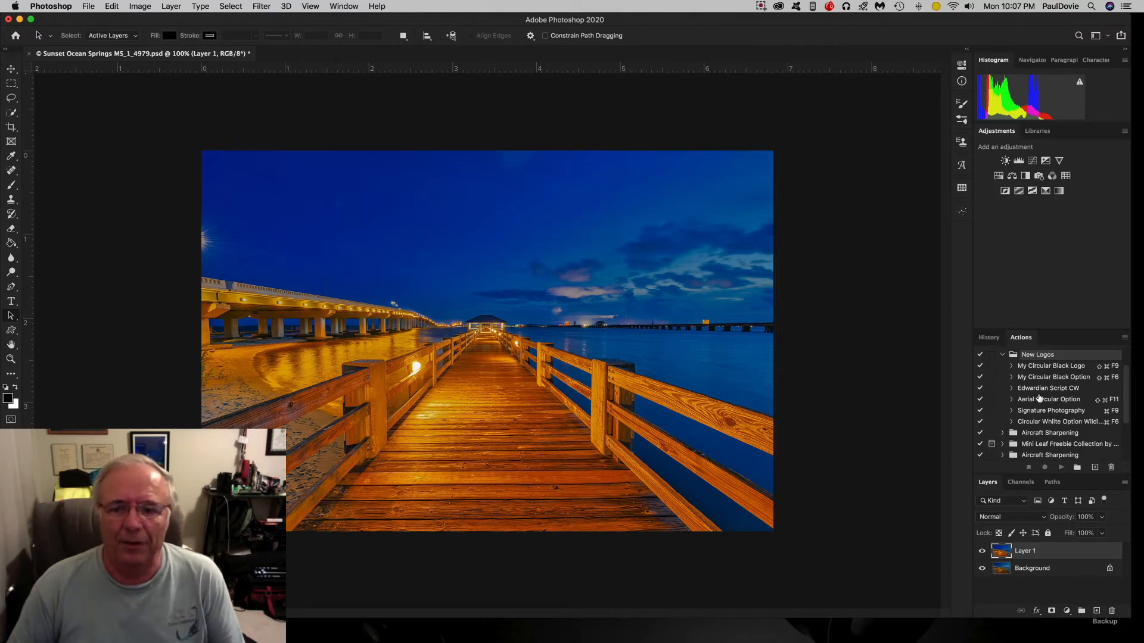
left_click(1094, 468)
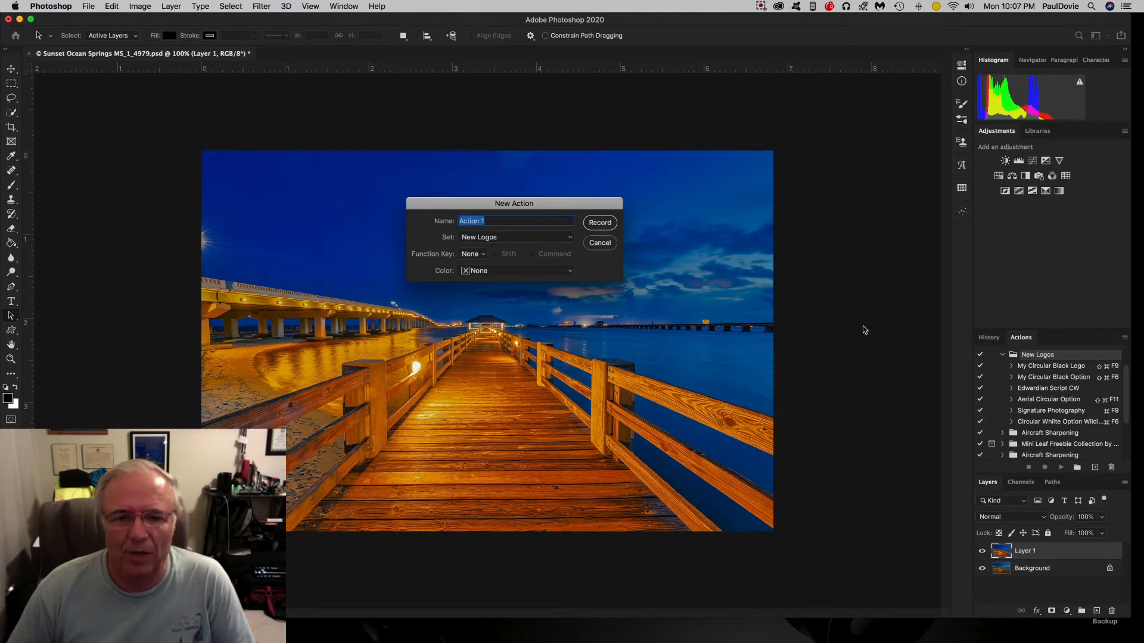
left_click_drag(485, 221, 455, 220)
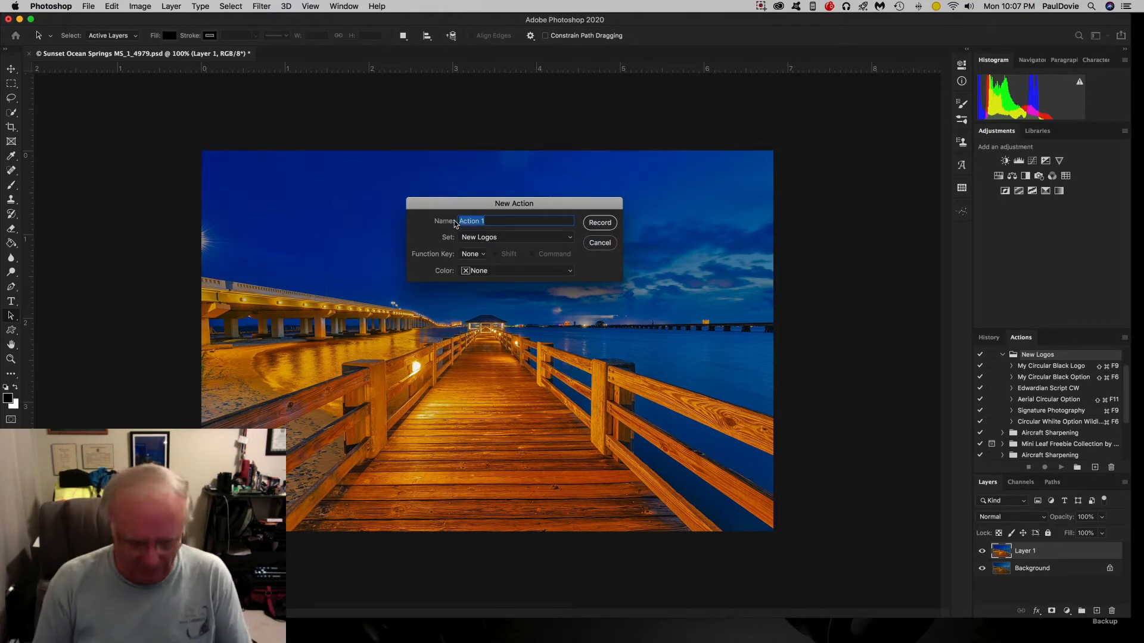
type("New")
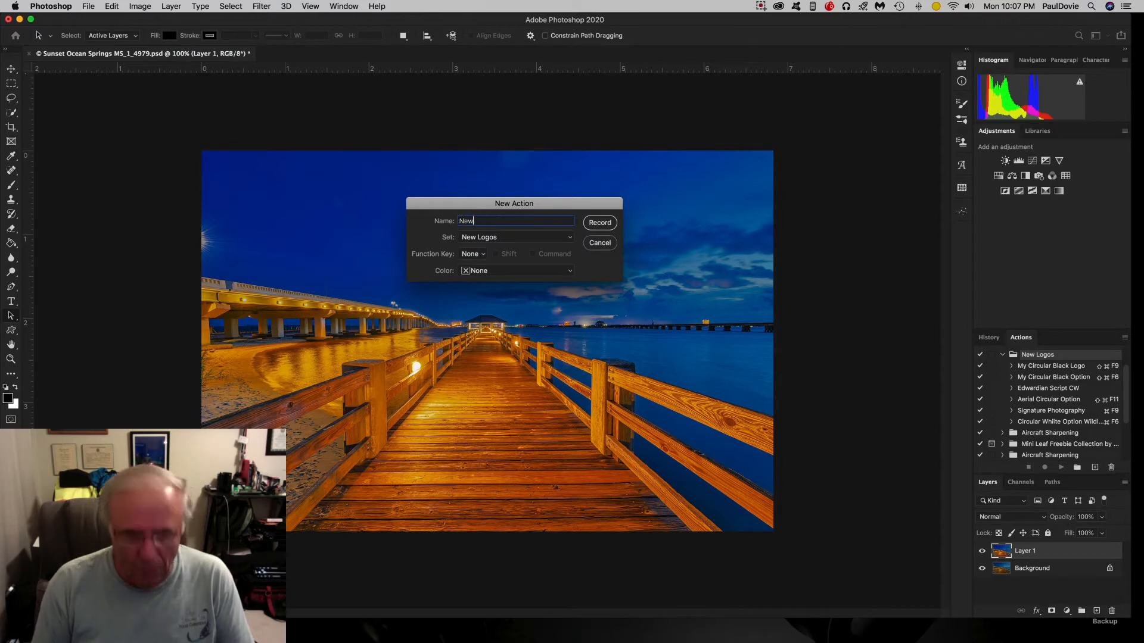
type(" Logo")
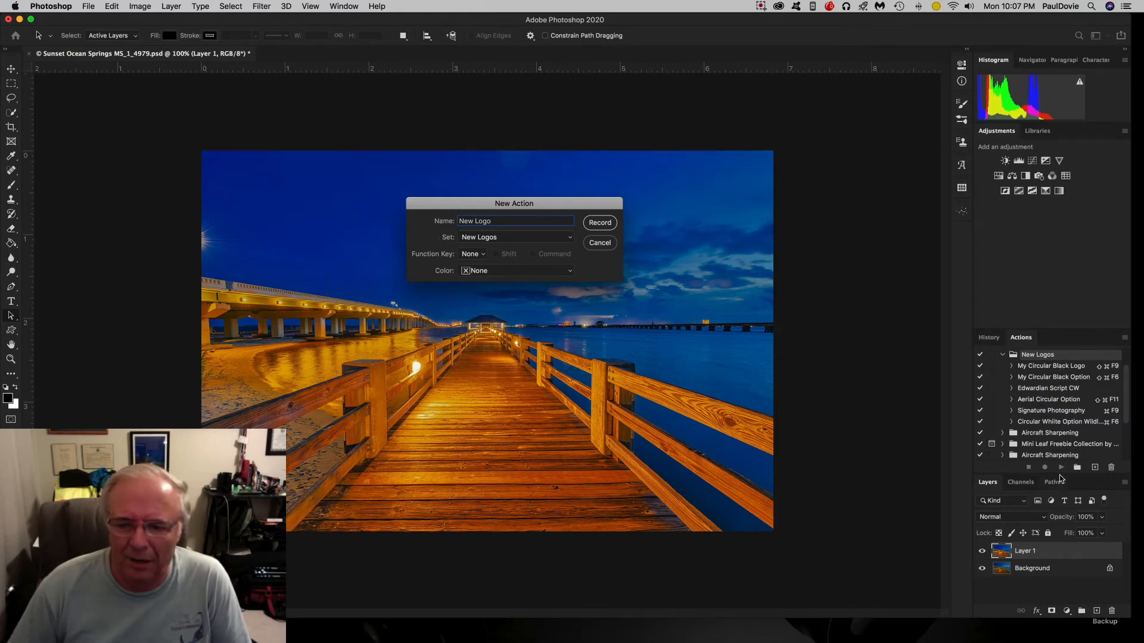
- Assign Shift+Command+F5 as the new action's function key and start recording it
left_click(481, 255)
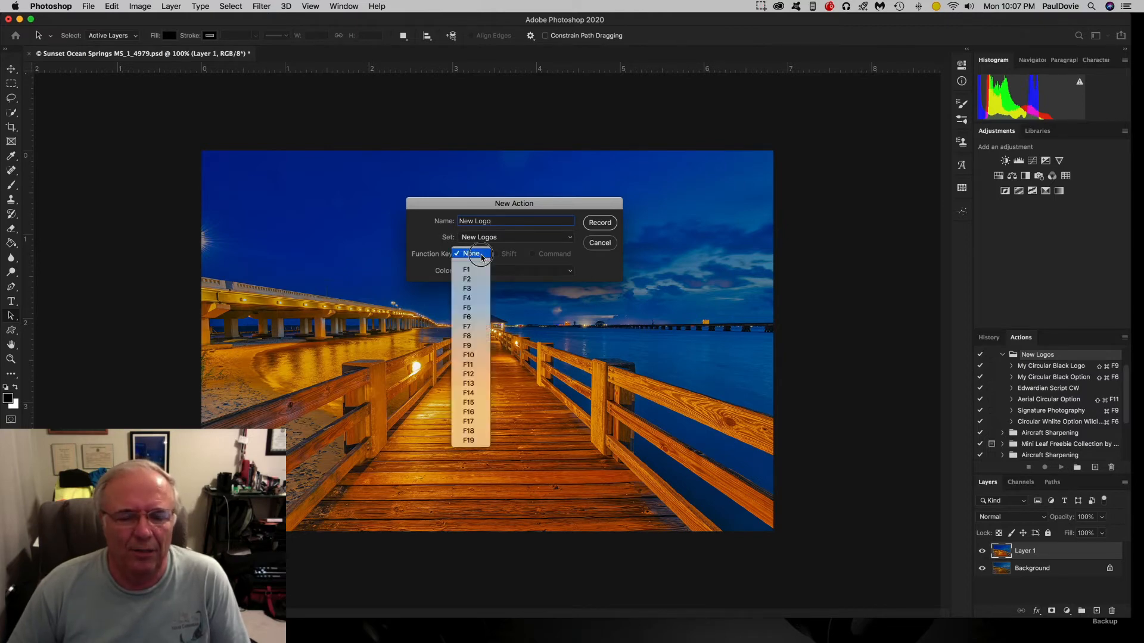
left_click(470, 308)
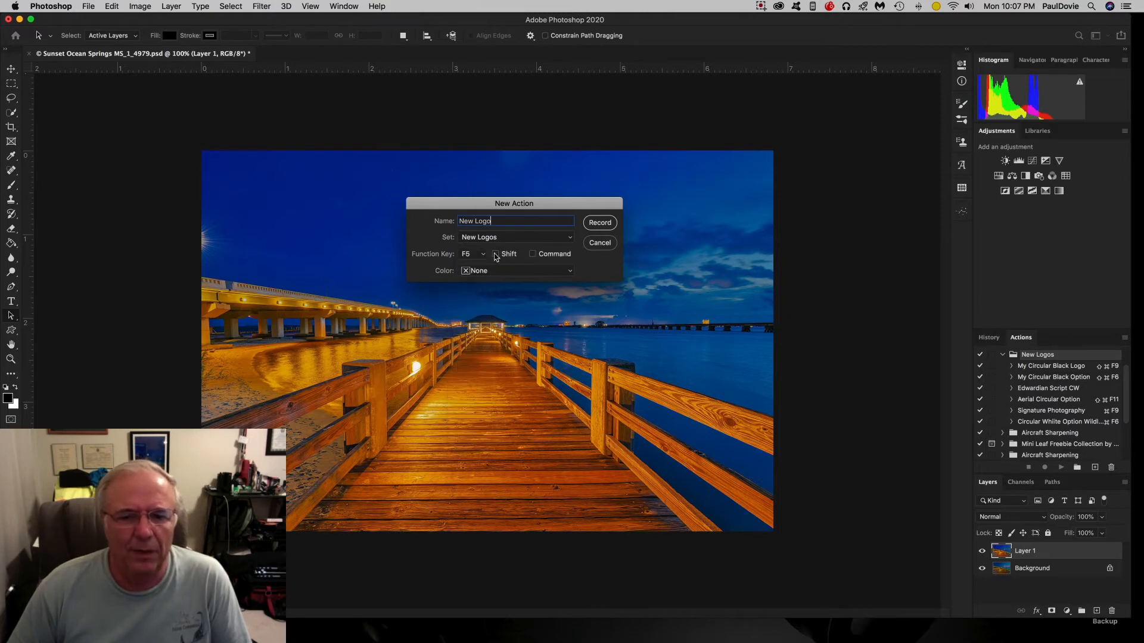
left_click(496, 254)
left_click(533, 254)
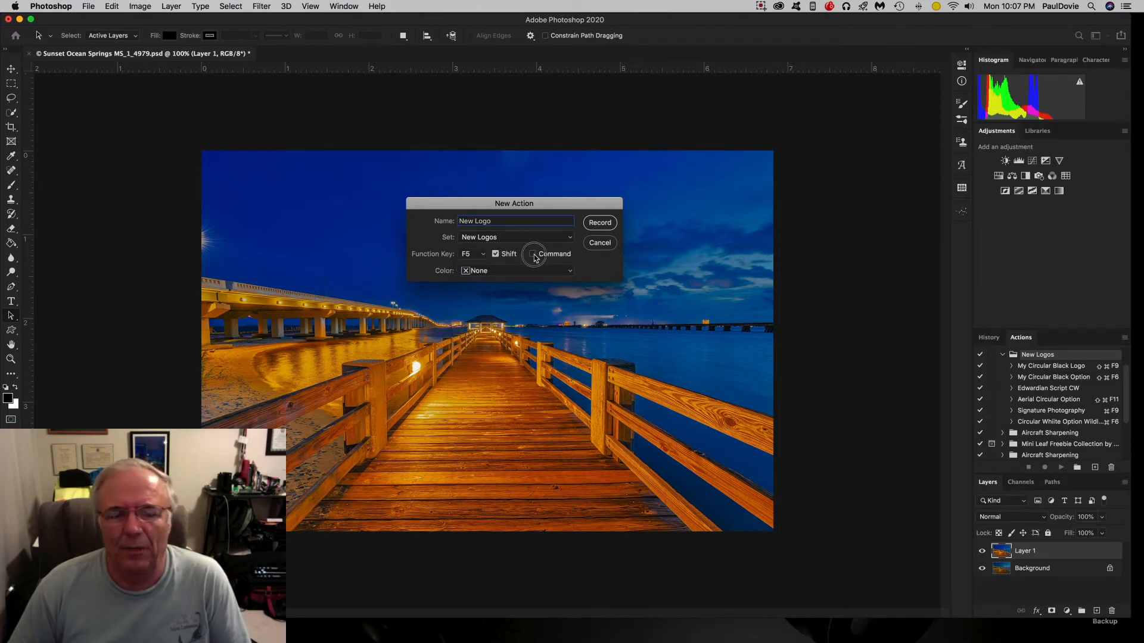
left_click(603, 222)
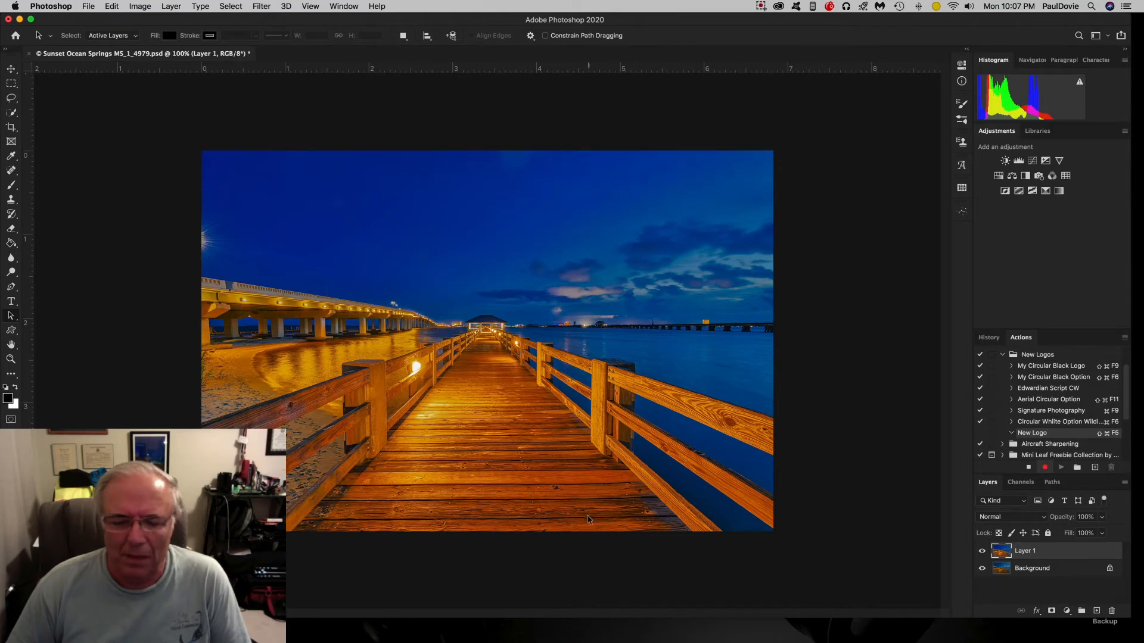
- Open the medium white signature logo PNG, copy it, close its file, and paste it into the pier photo
mouse_move(470, 637)
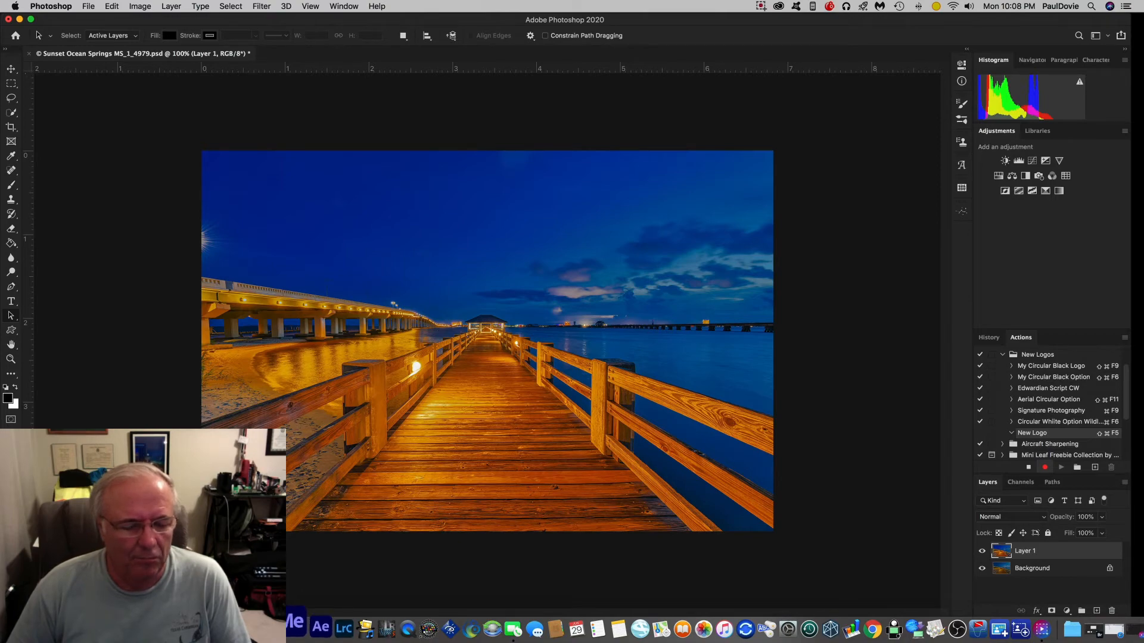
left_click(254, 628)
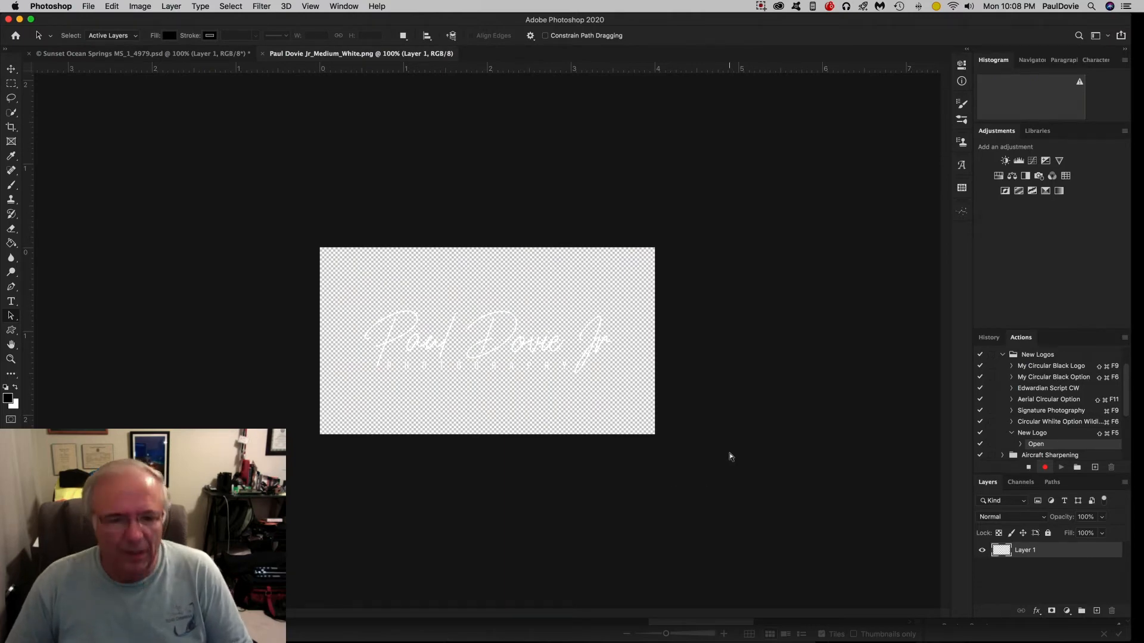
key("super+c")
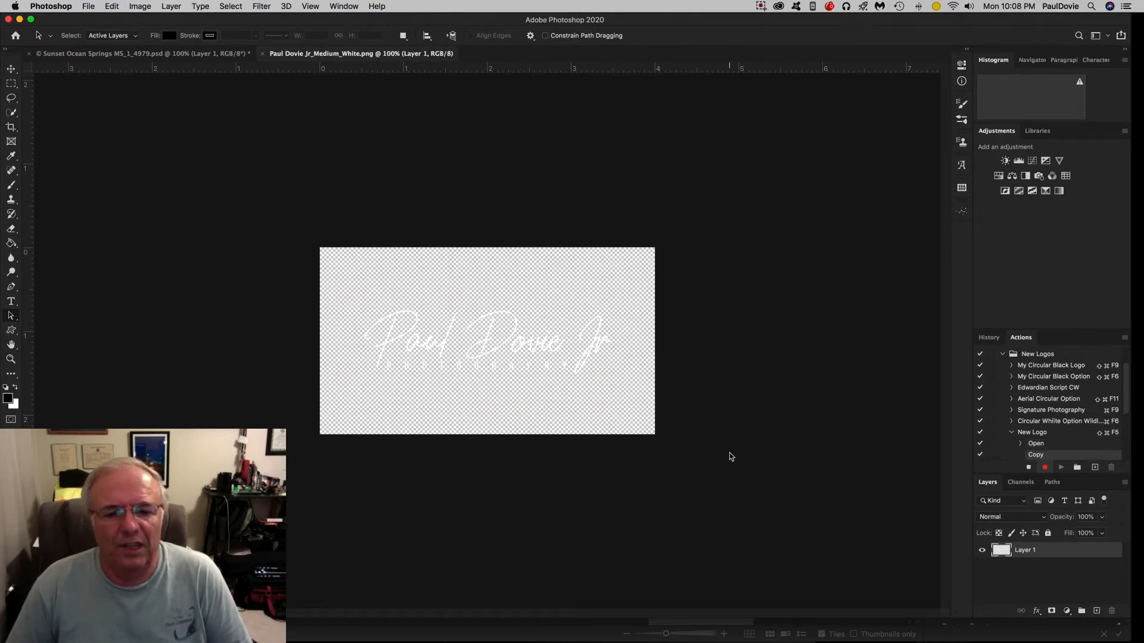
left_click(263, 53)
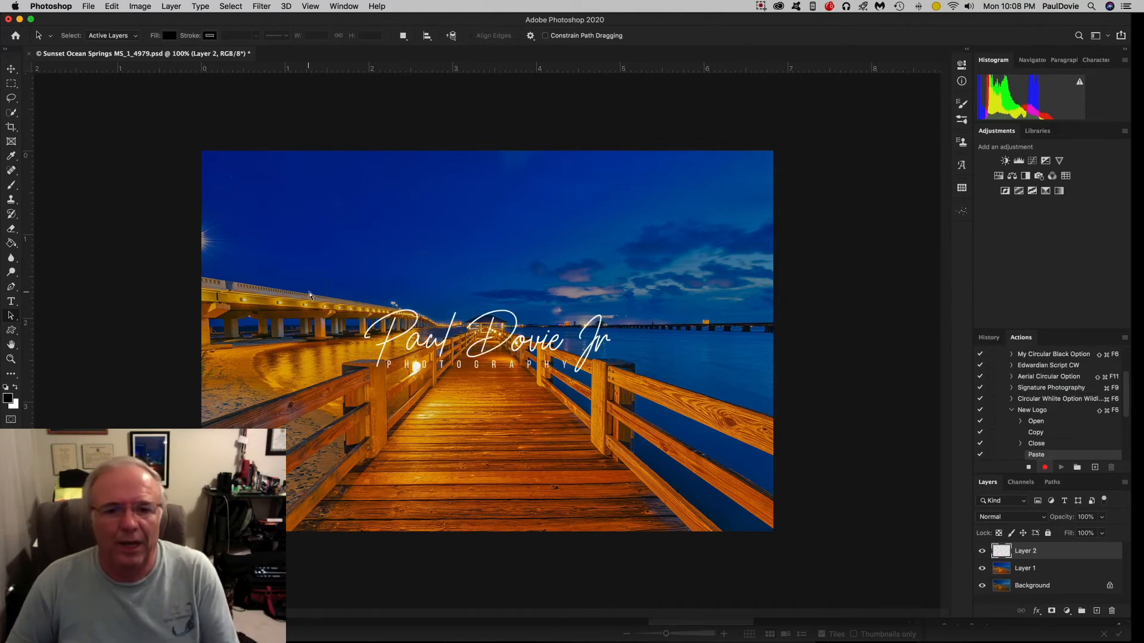
- Scale the pasted logo to about 37.6% and place it in the photo's lower-right corner
key("super+t")
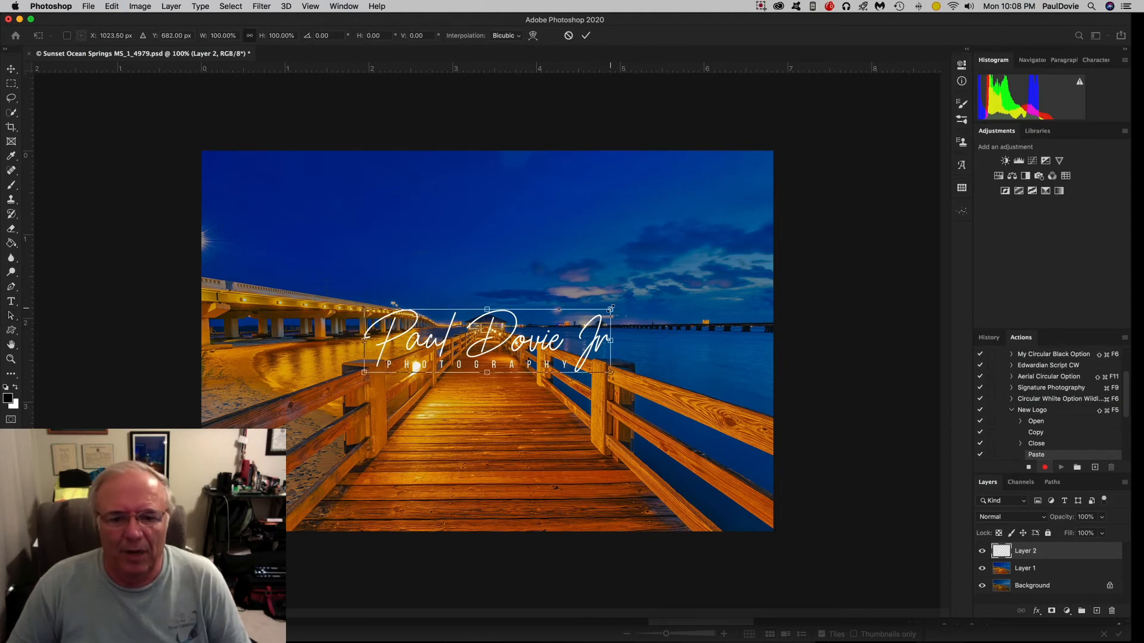
left_click_drag(610, 309, 738, 507)
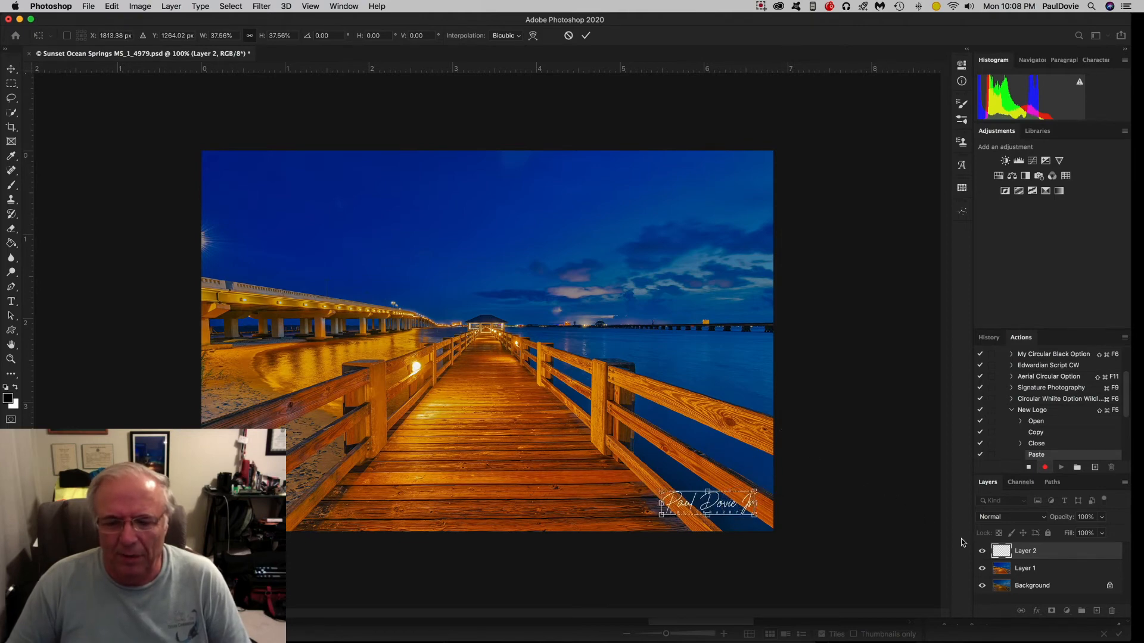
key("Return")
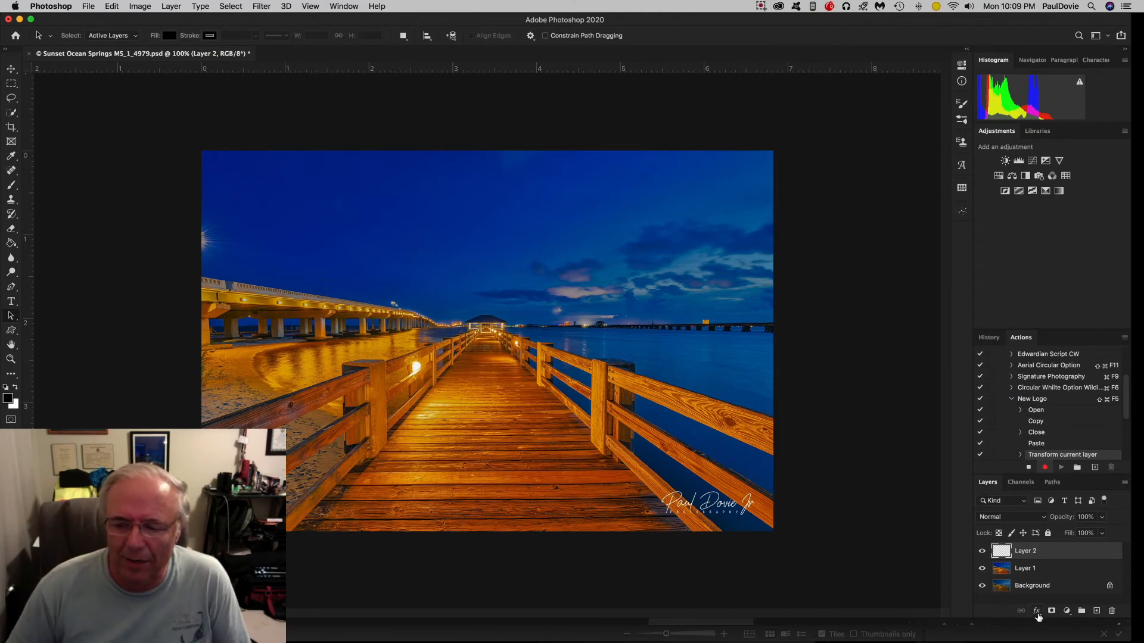
- Add a Drop Shadow effect to the logo layer, accepting the existing settings
left_click(1037, 613)
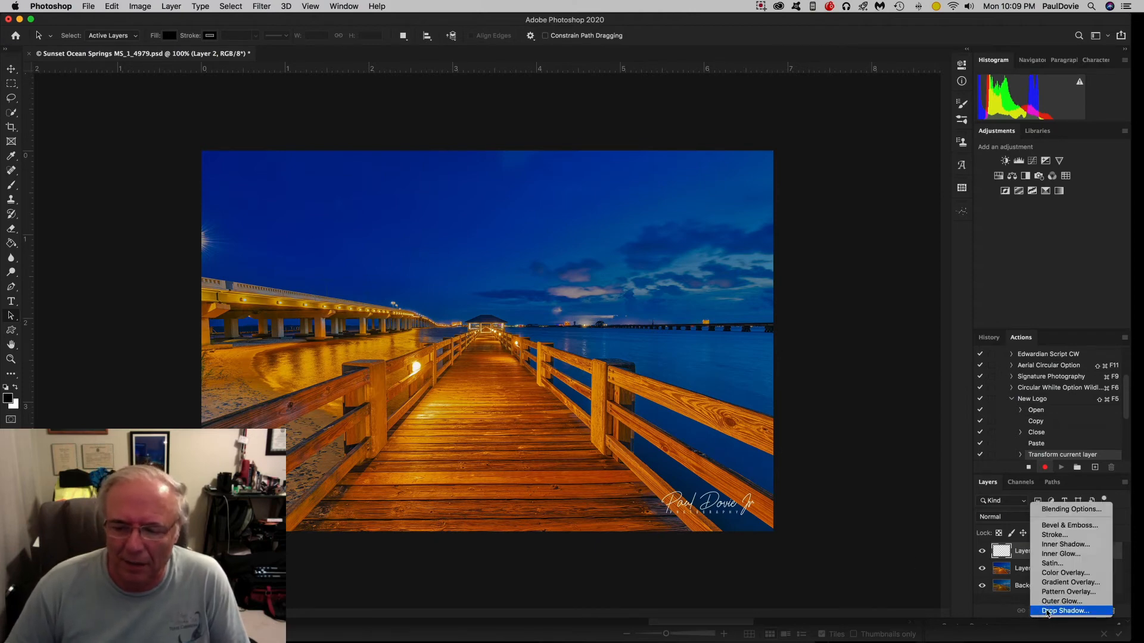
left_click(1048, 611)
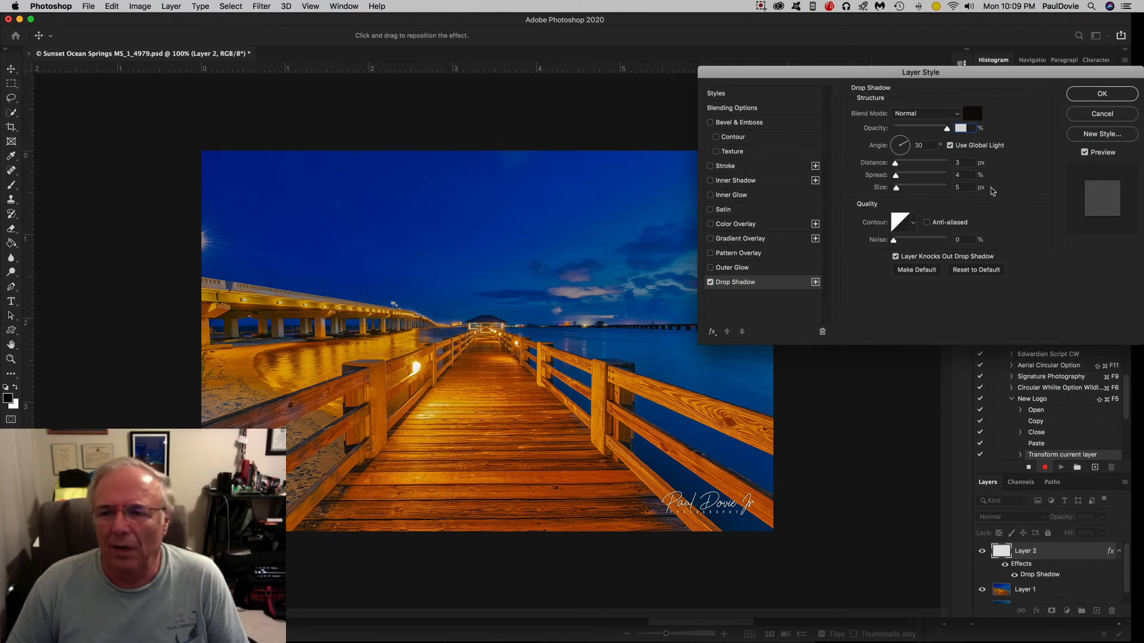
left_click(1092, 96)
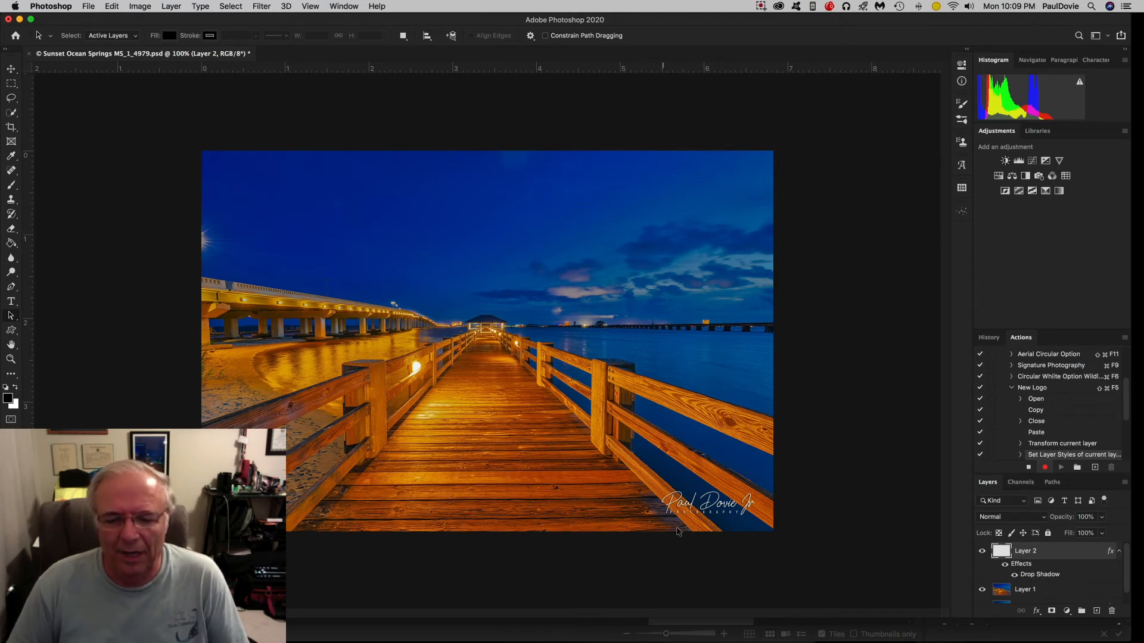
- Hide and reshow the logo layer's effects, then stop recording and collapse the New Logo action
left_click(1006, 565)
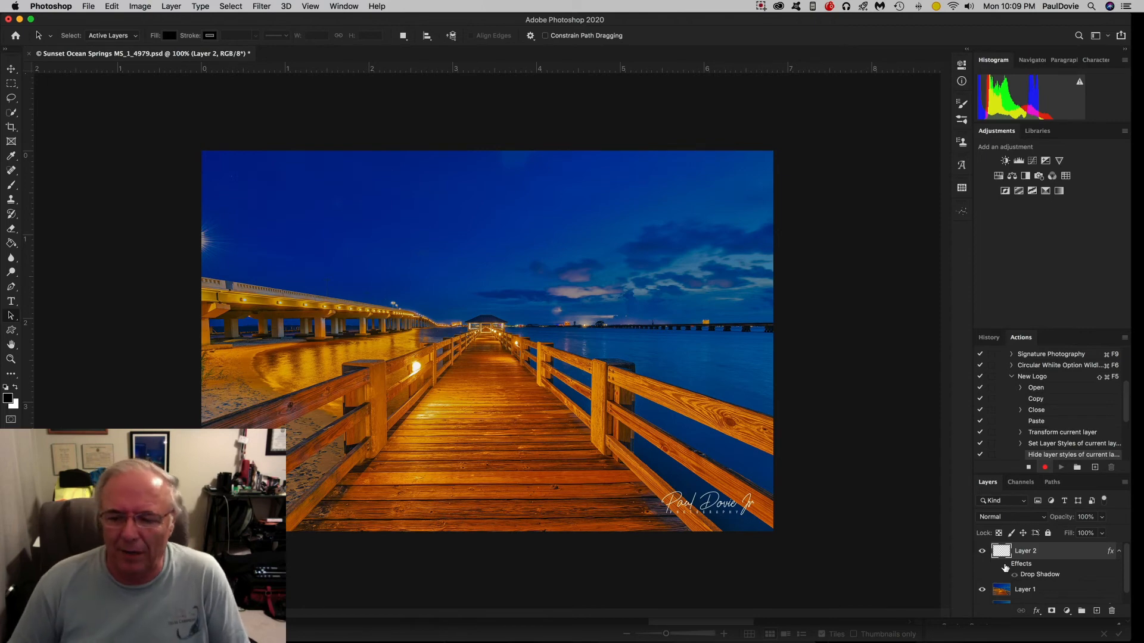
left_click(1005, 565)
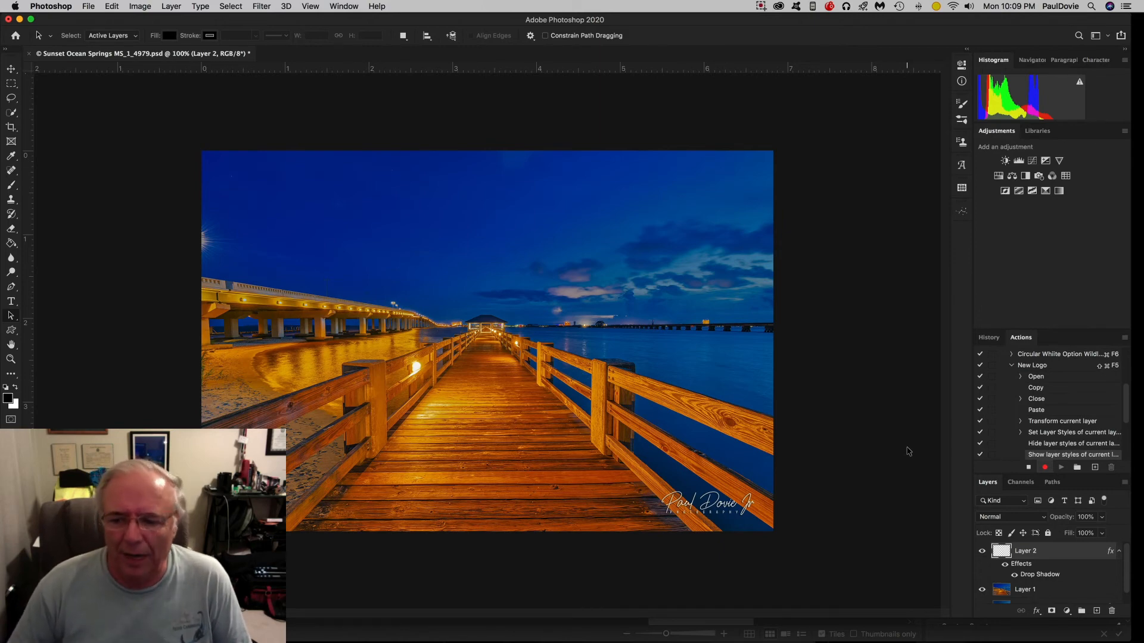
left_click(1029, 468)
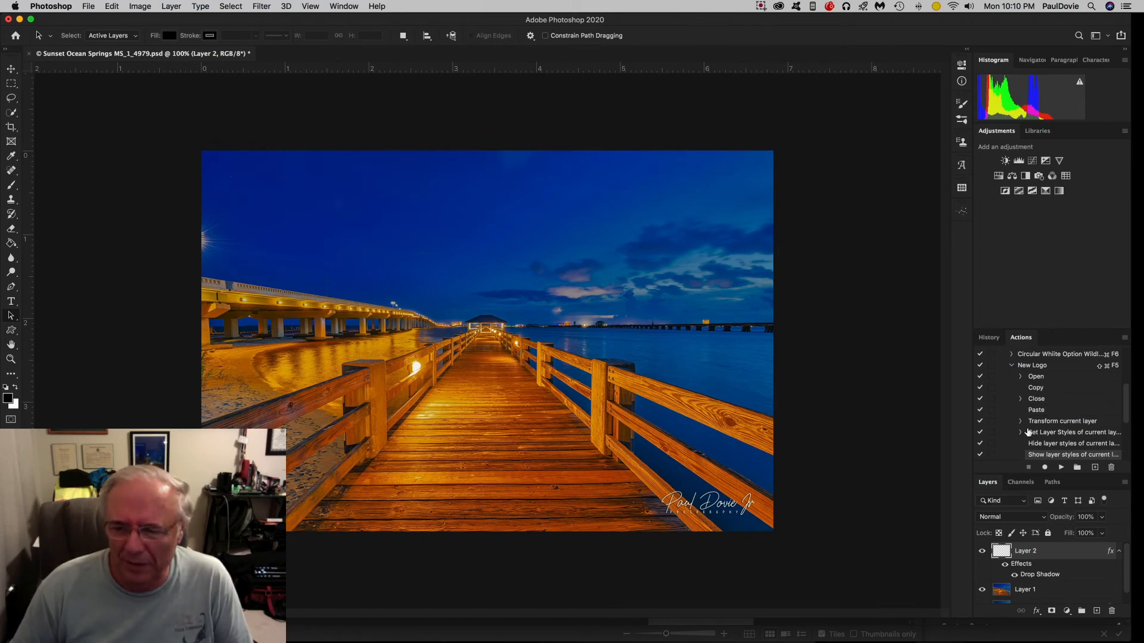
left_click(1011, 366)
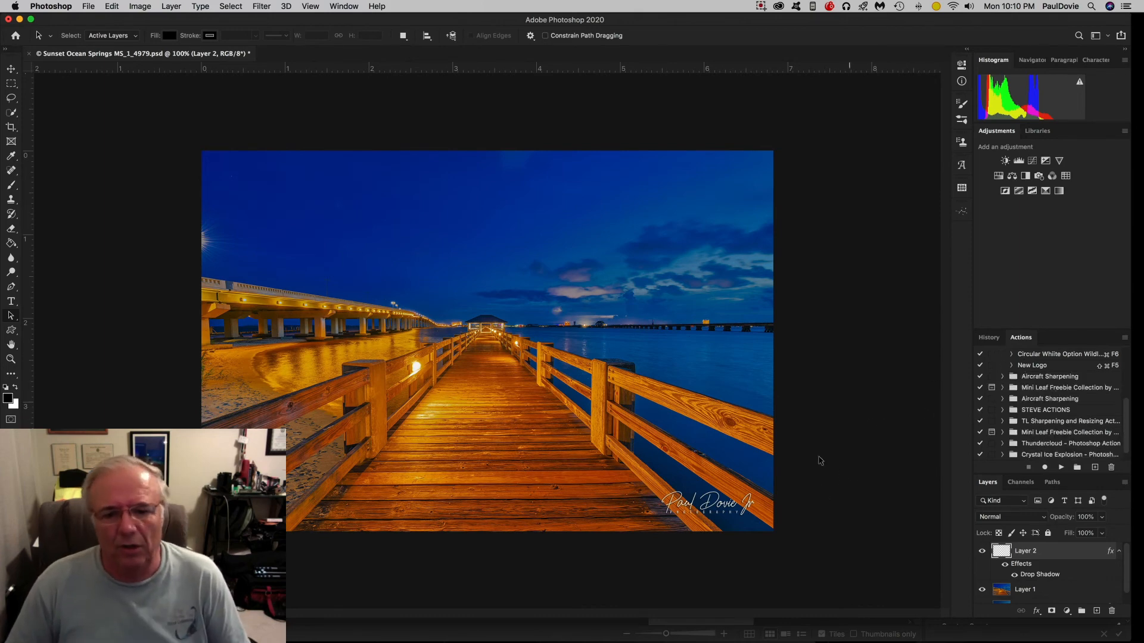
- Test the New Logo action twice, deleting the logo layer before each run and using the assigned shortcut the second time
left_click_drag(1007, 553, 1112, 610)
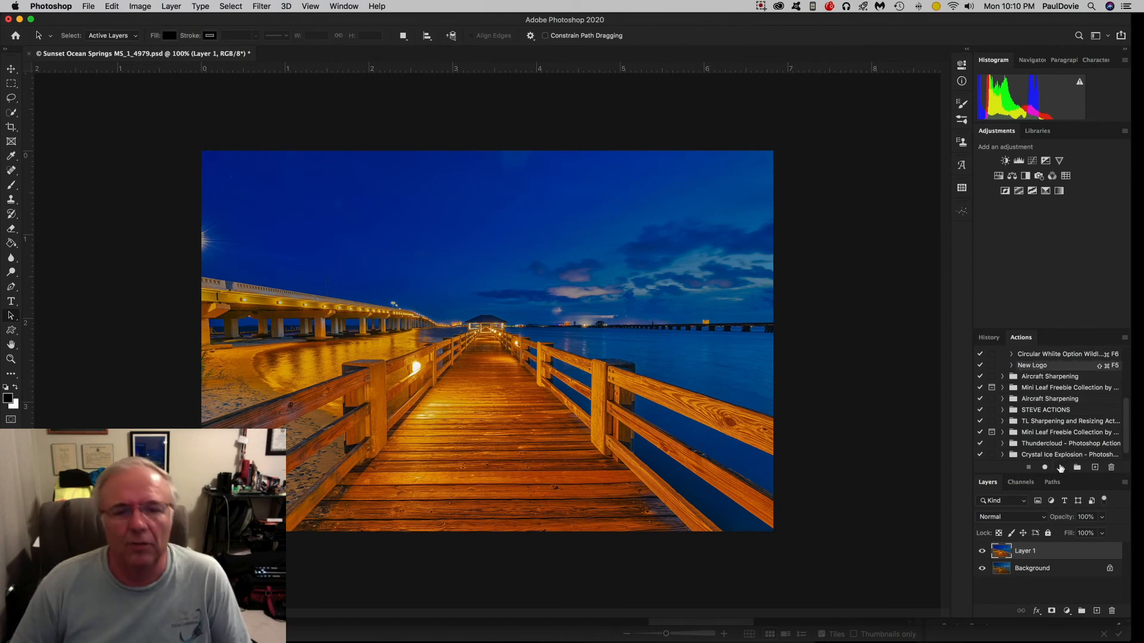
left_click(1061, 467)
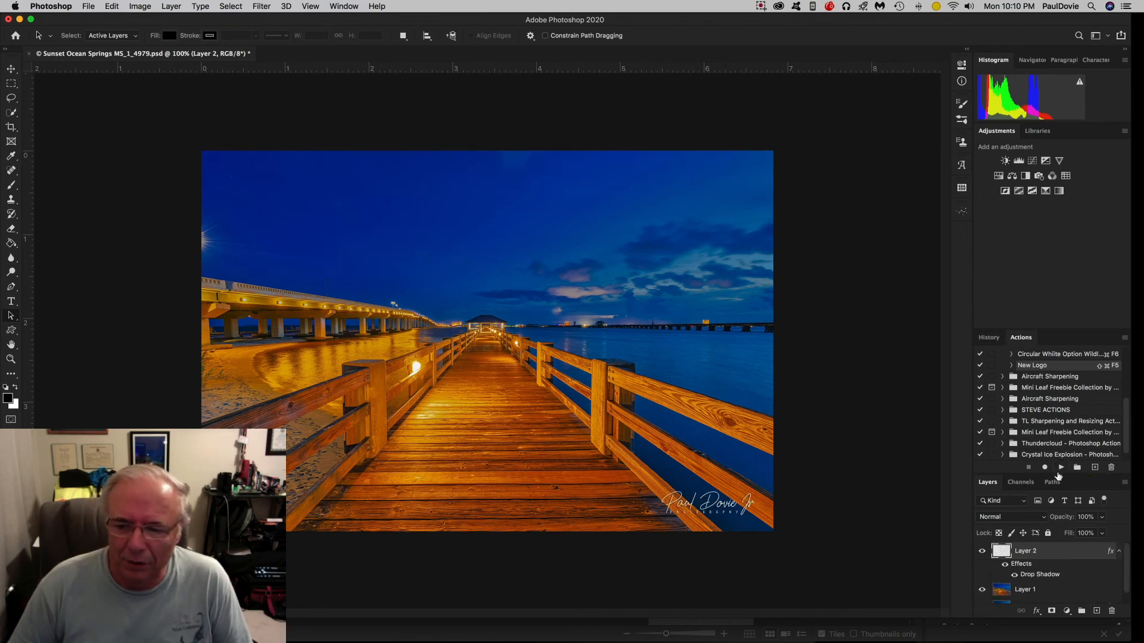
left_click_drag(999, 553, 1114, 613)
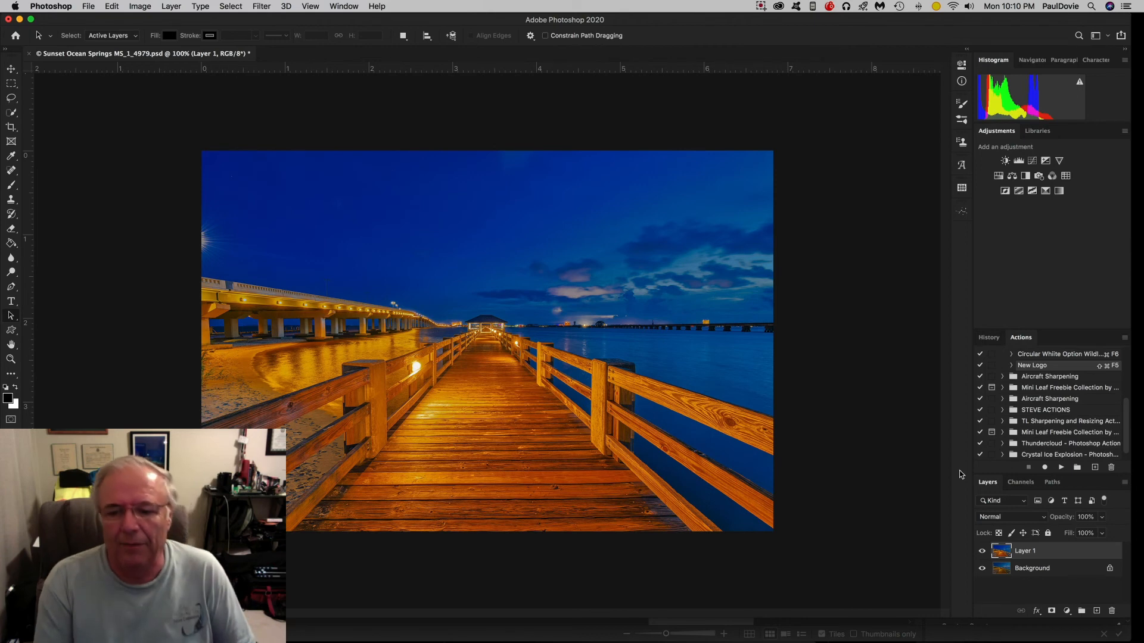
key("shift+super+F5")
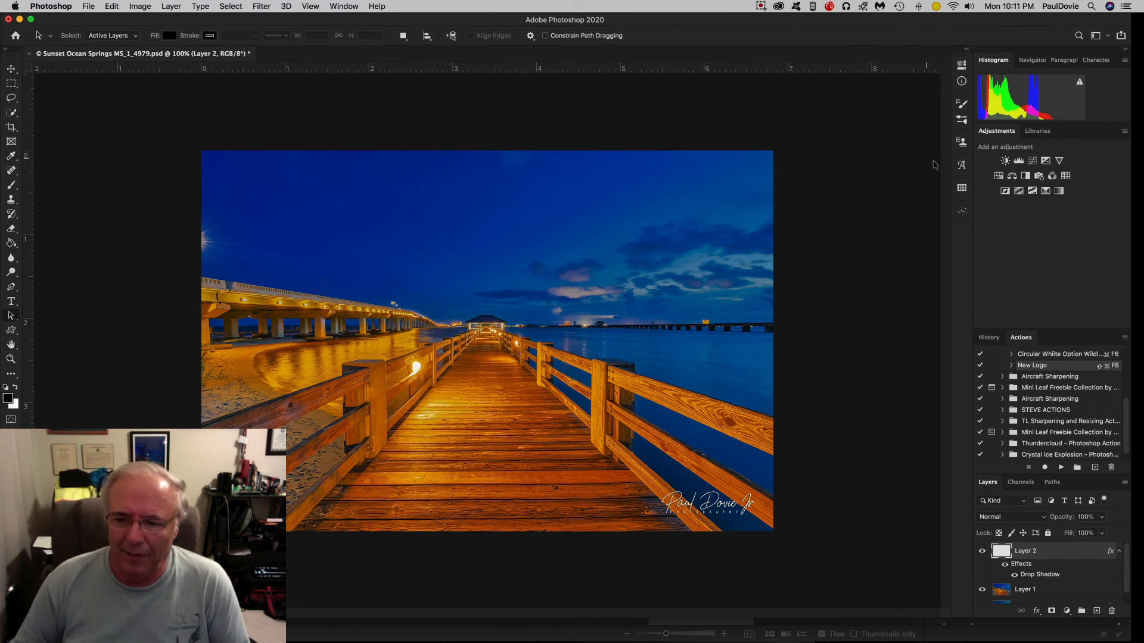
scroll(1043, 381, "up", 3)
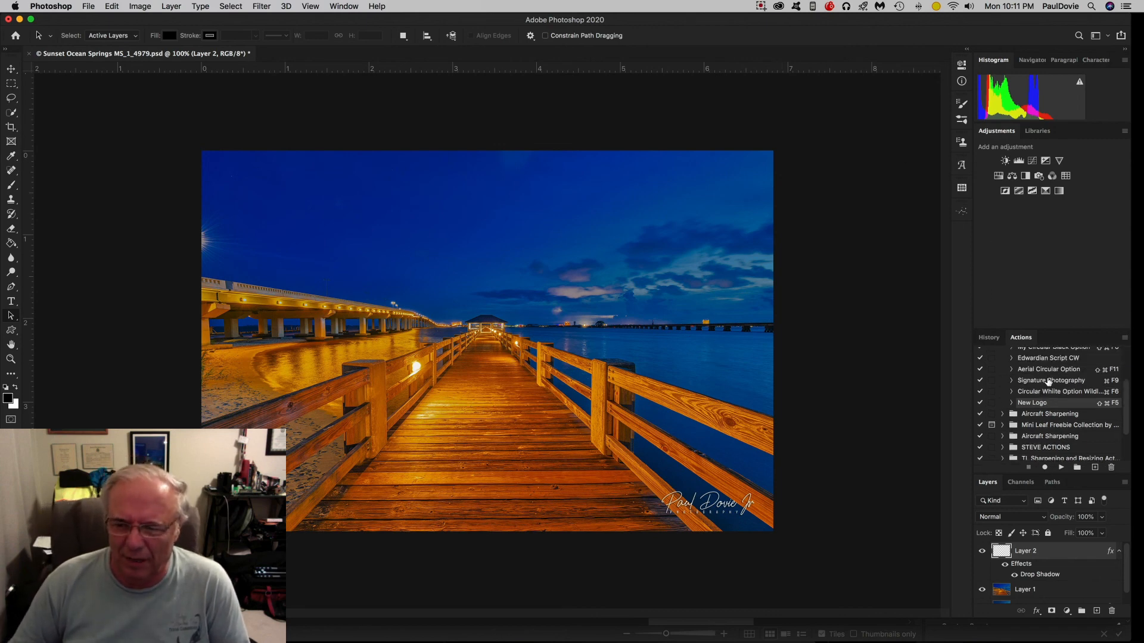